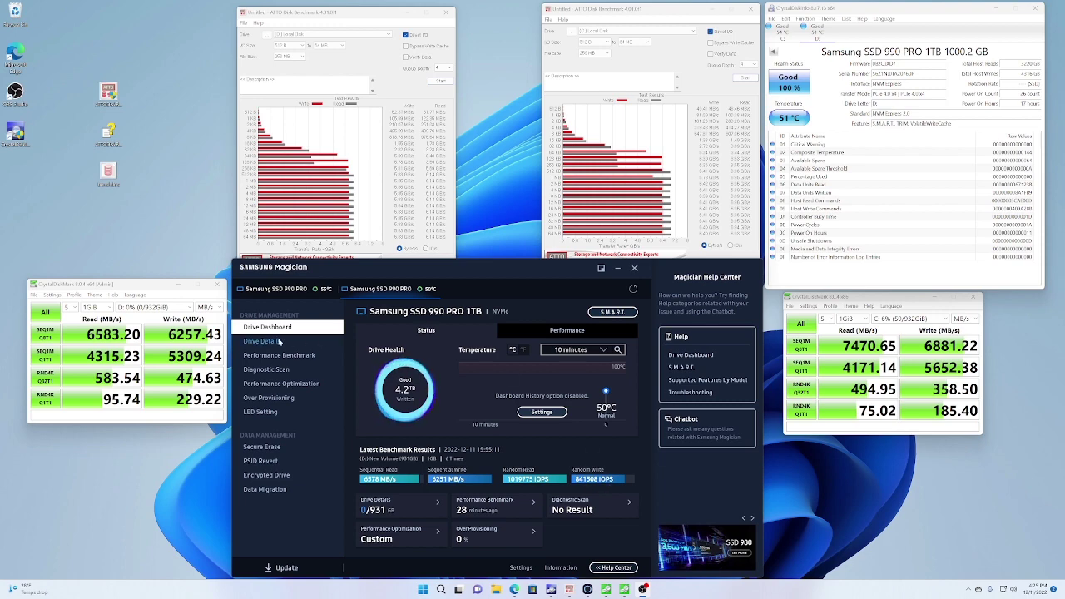
# View the first 990 PRO's Drive Dashboard: 7426 MB/s read, 6876 MB/s write, 5.2 TB written
pyautogui.click(277, 289)
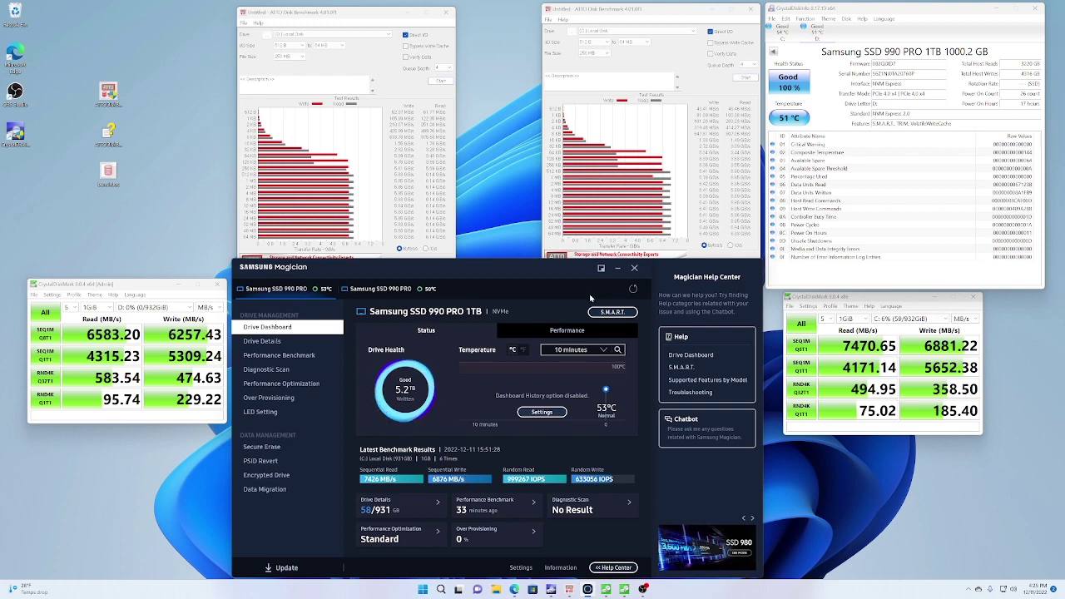
pyautogui.click(426, 248)
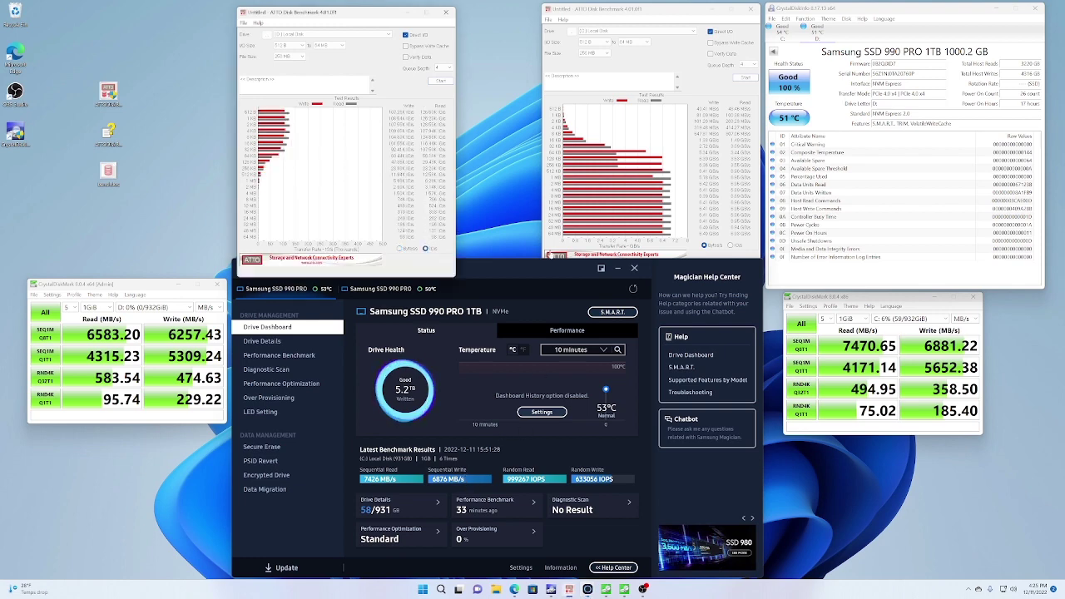
pyautogui.click(730, 246)
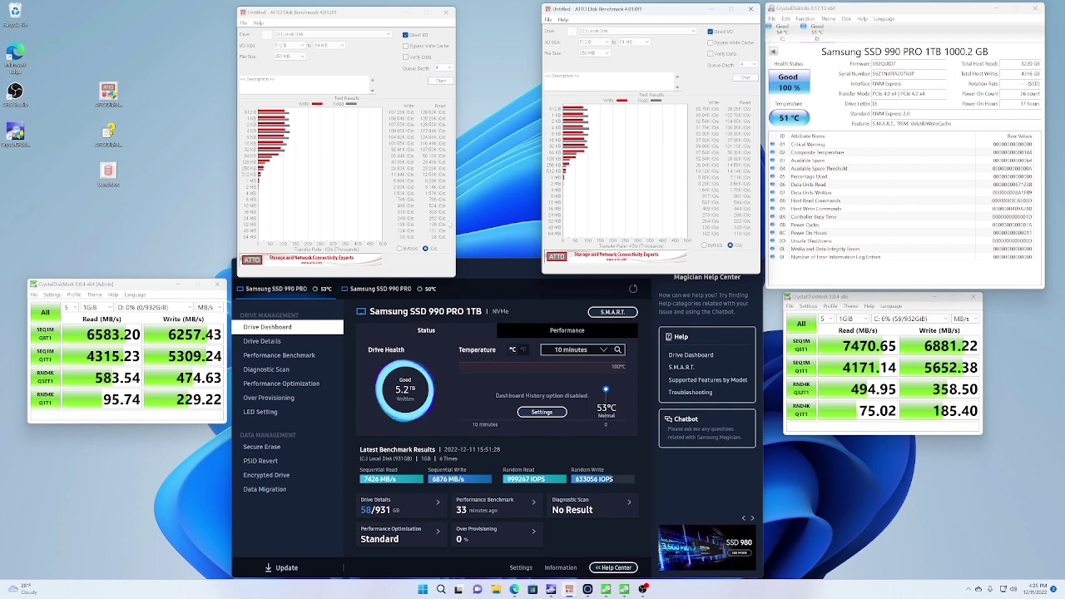
pyautogui.click(400, 248)
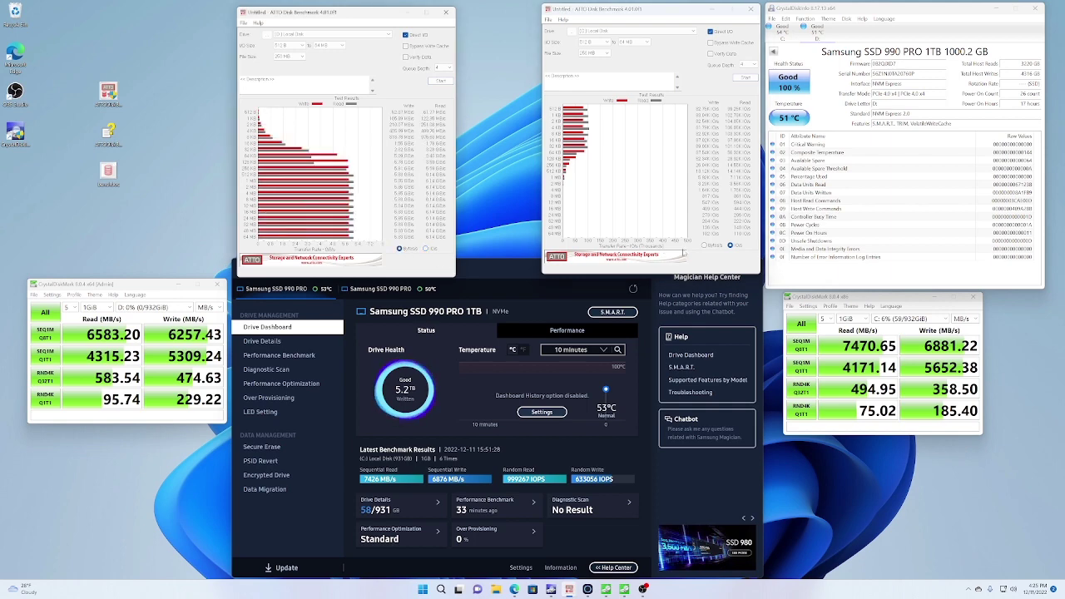
# Reset results to bytes per second, then view Drive Details for the second 990 PRO's D: volume
pyautogui.click(705, 245)
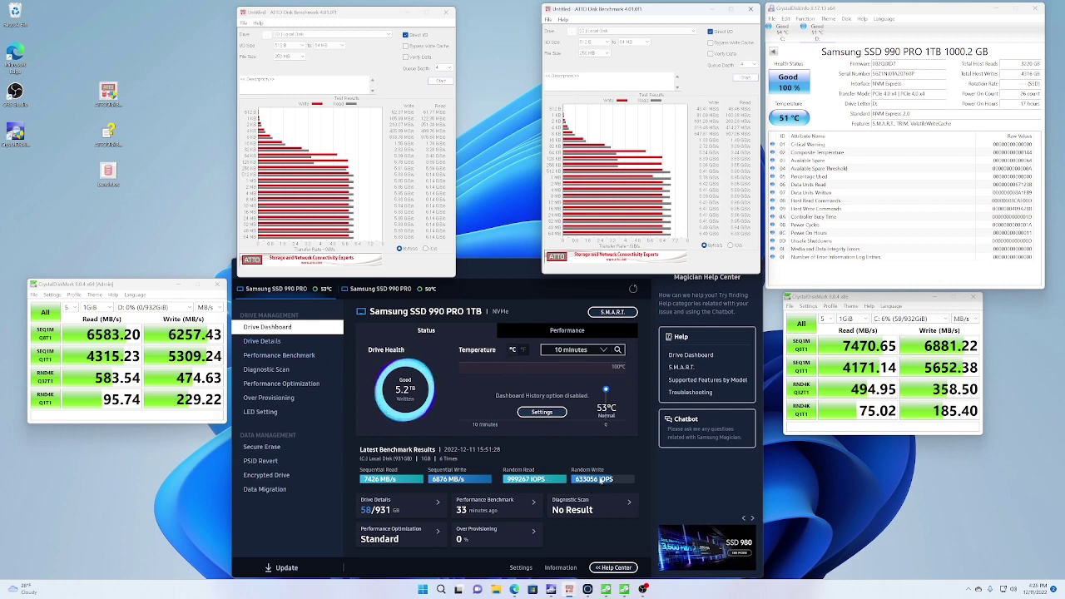
pyautogui.click(263, 345)
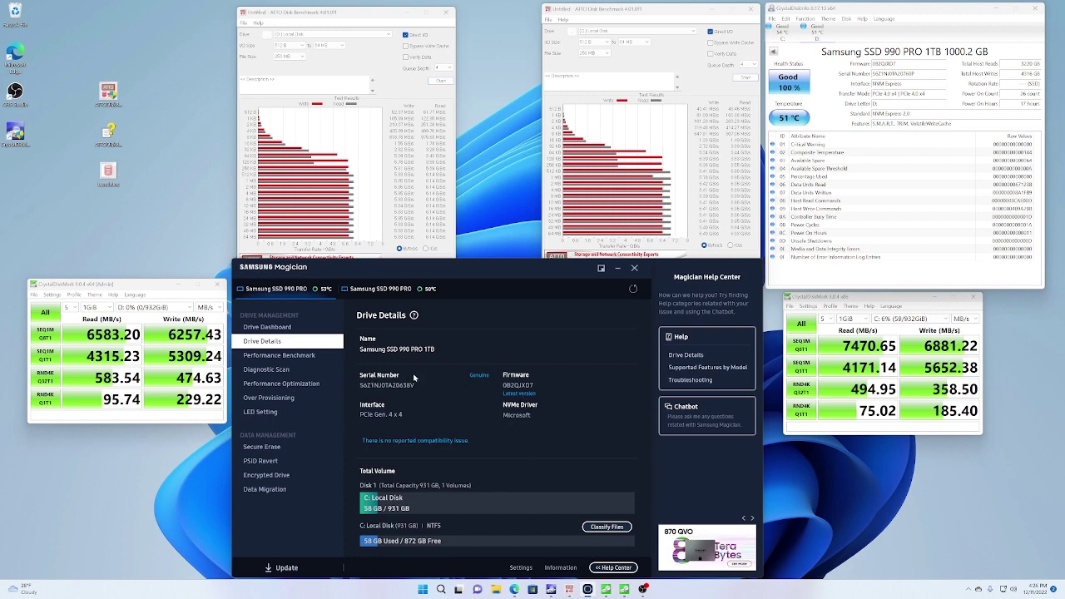
pyautogui.click(381, 289)
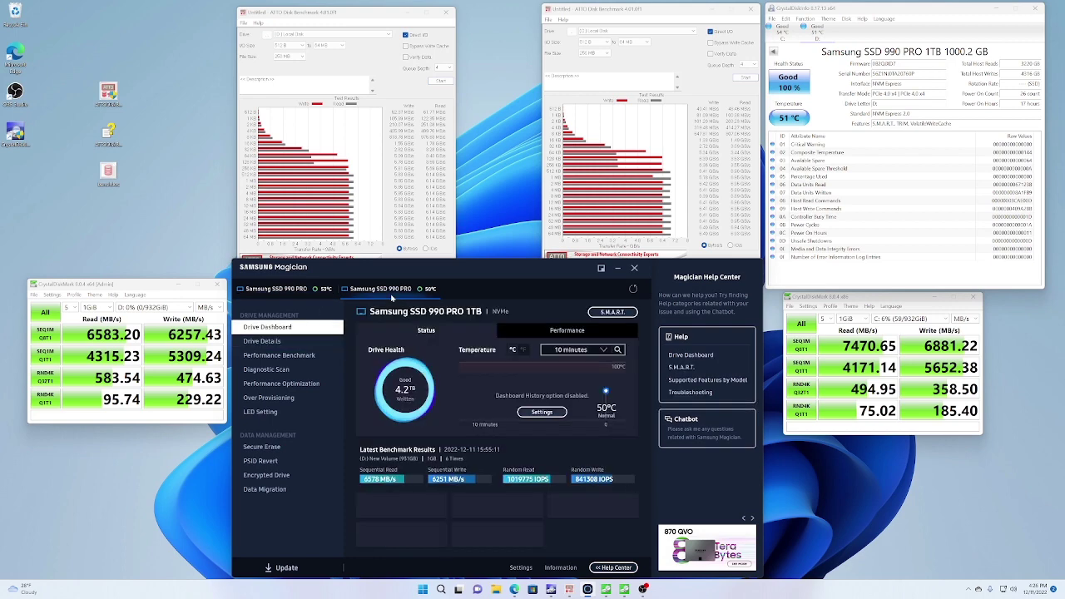
pyautogui.click(262, 341)
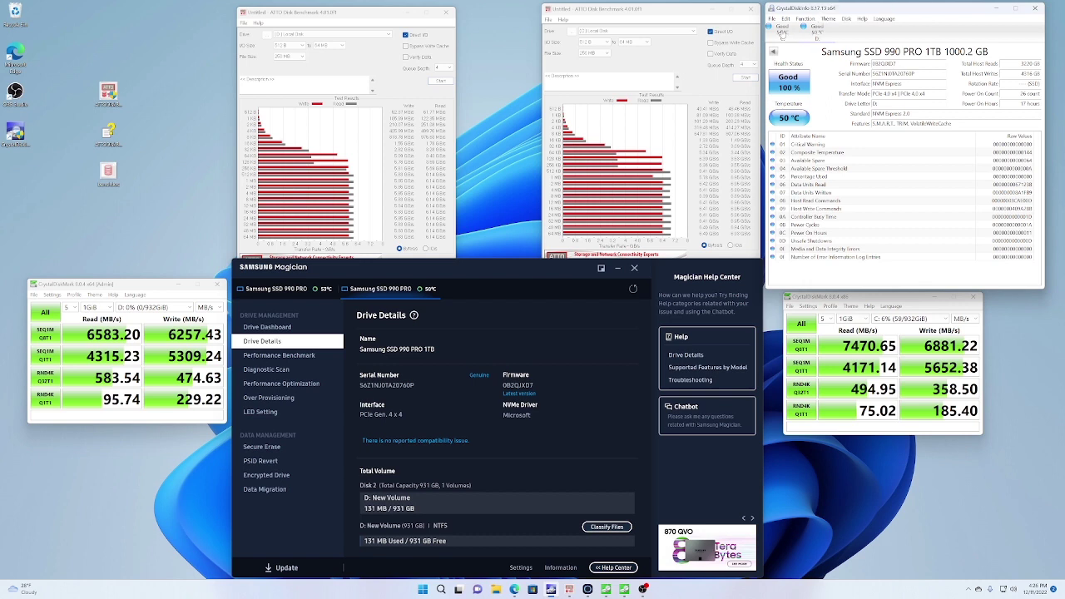
pyautogui.click(782, 29)
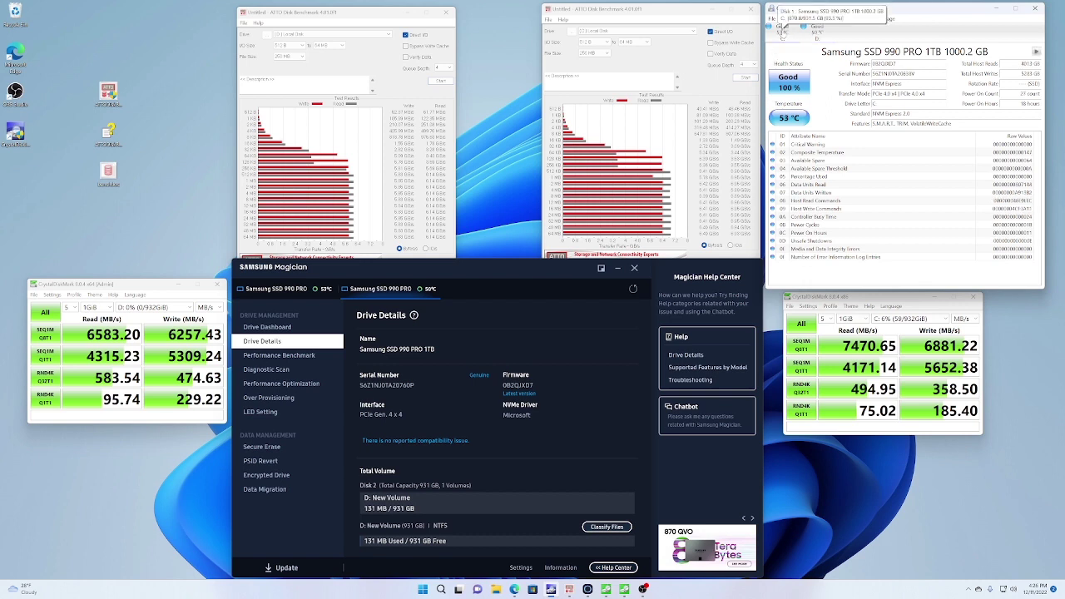
pyautogui.click(814, 32)
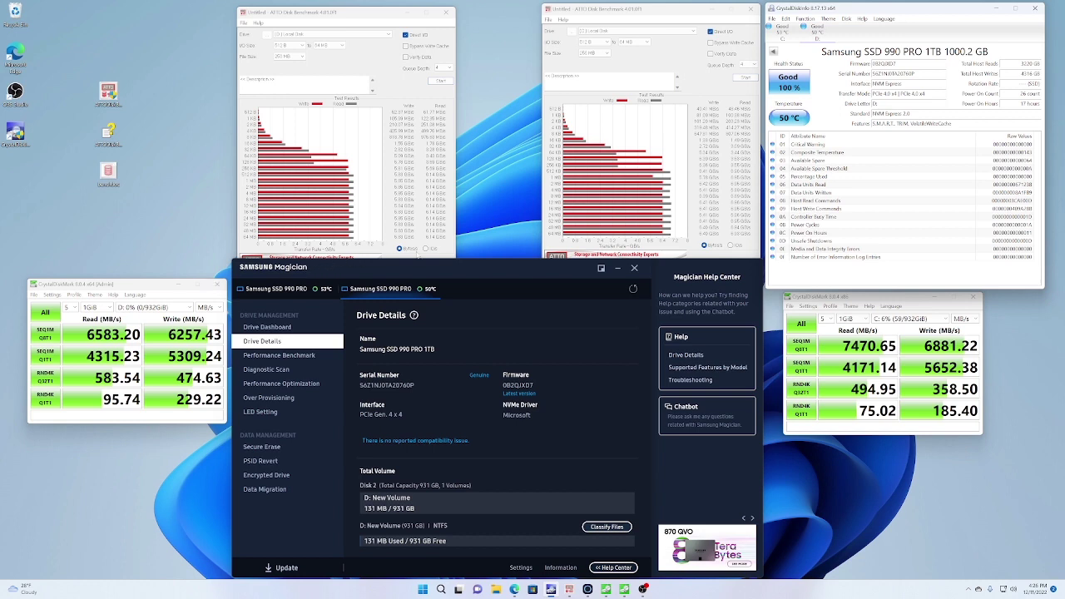
pyautogui.click(424, 252)
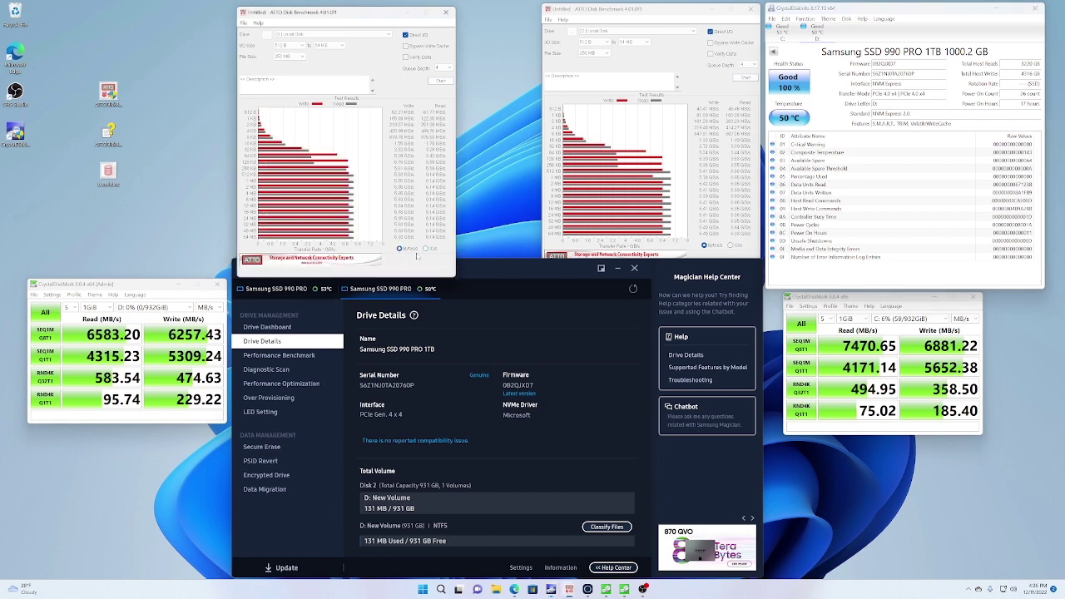
pyautogui.click(548, 271)
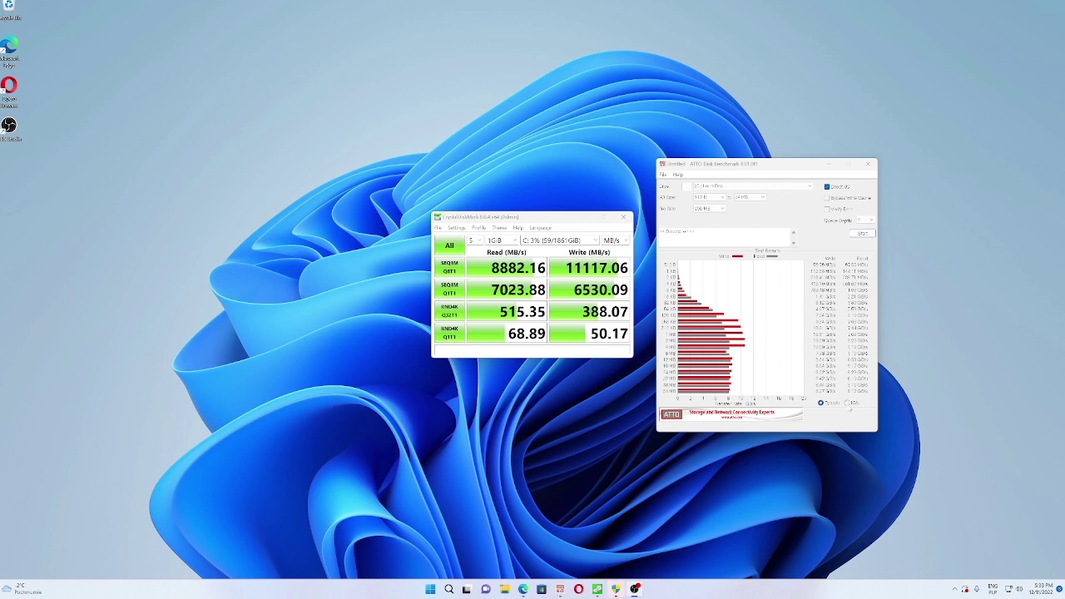
# Toggle the ATTO RAID 0 graph to IO/s and back to bytes per second
pyautogui.click(847, 403)
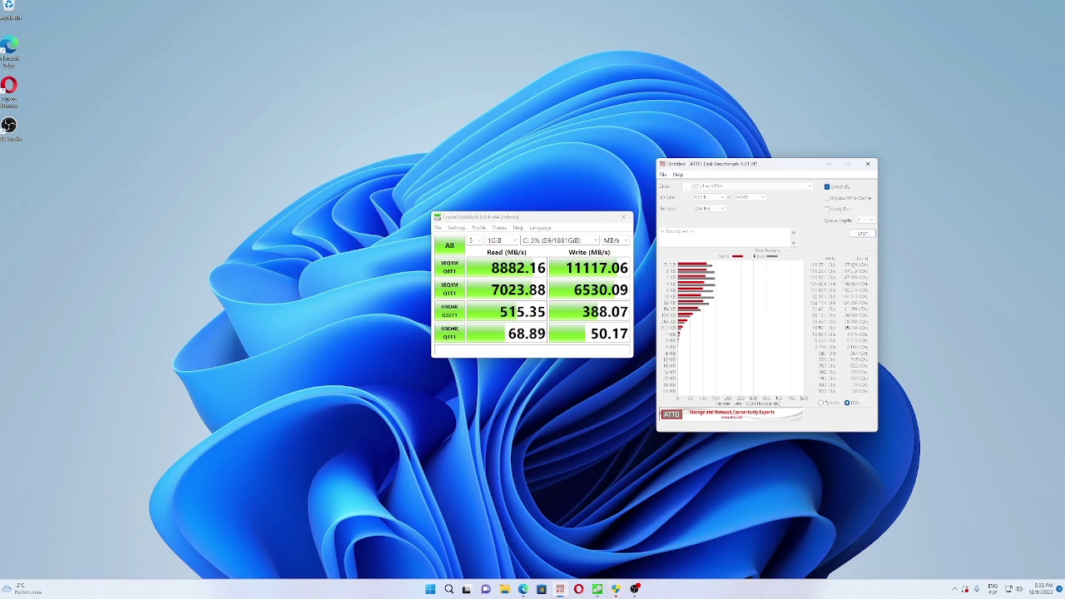
pyautogui.click(821, 403)
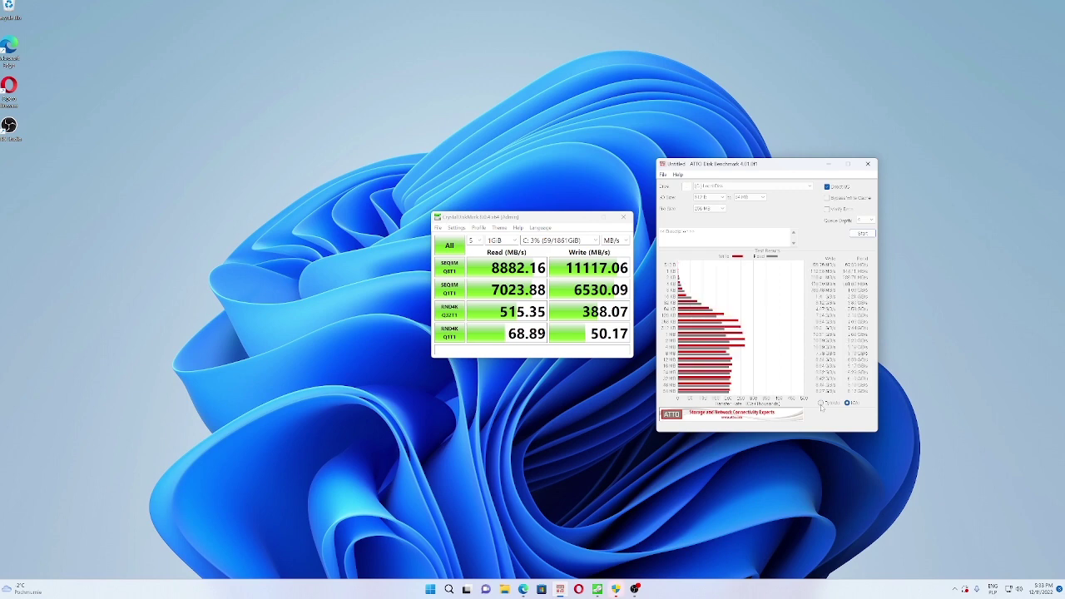